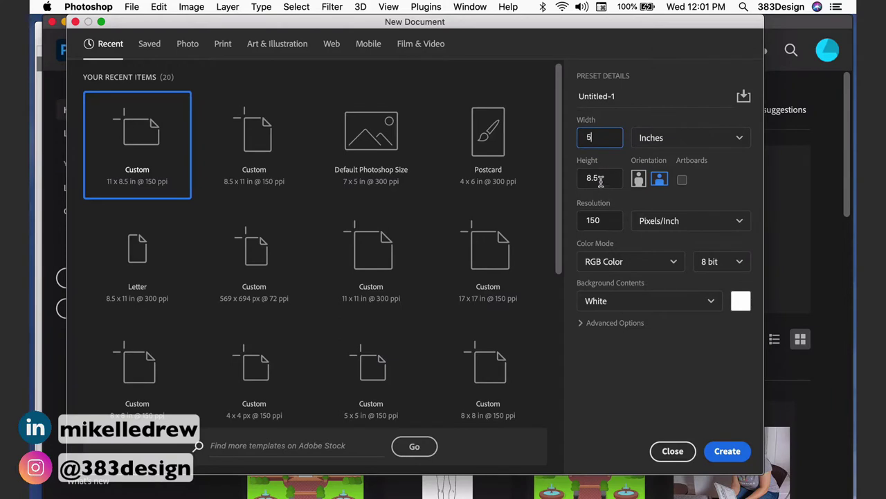
Set the height to 5 inches and create the 5 × 5 in, 150 ppi white document
drag(587, 178, 569, 178)
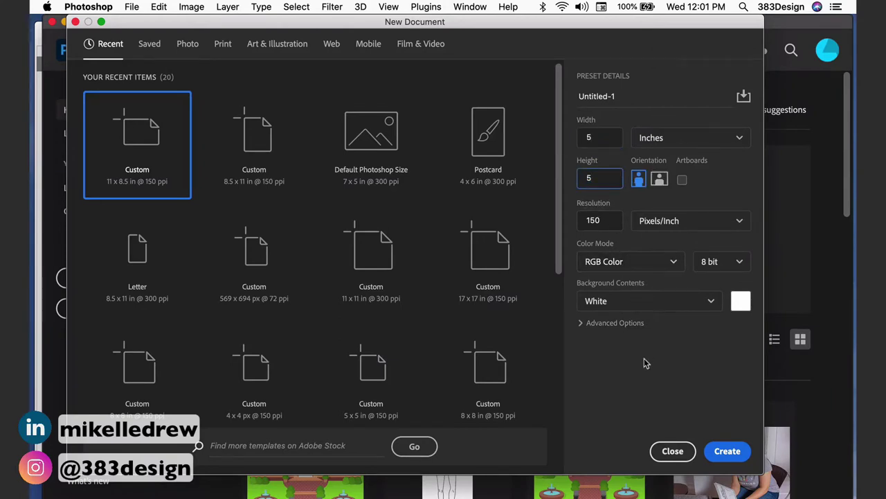
click(733, 452)
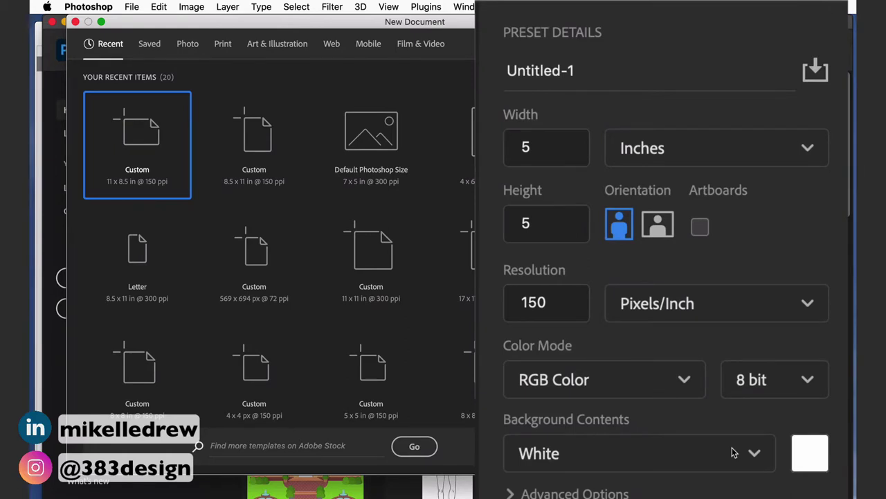
click(729, 450)
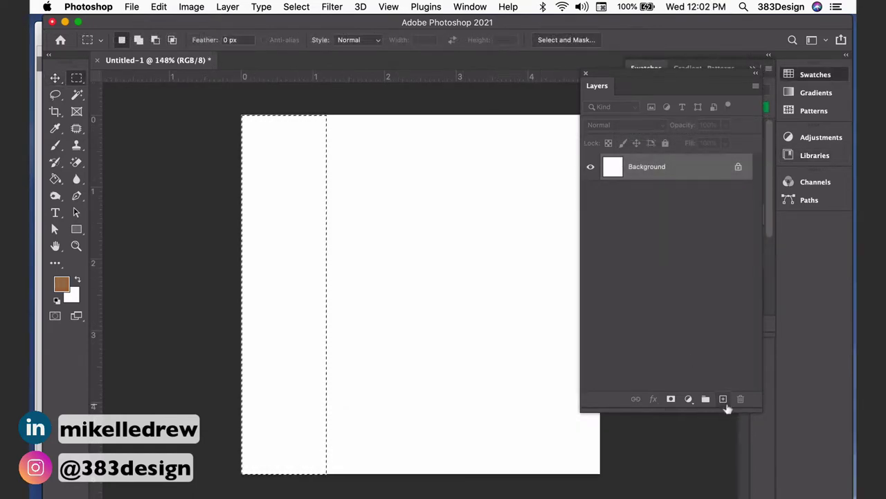
On a new layer, fill a thin vertical stripe beside the brown band with white
click(724, 400)
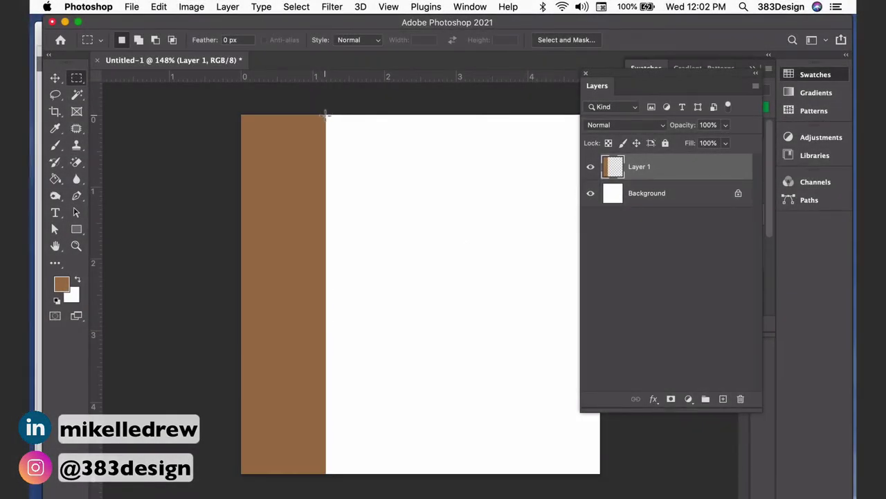
drag(327, 114, 330, 482)
click(158, 6)
click(180, 217)
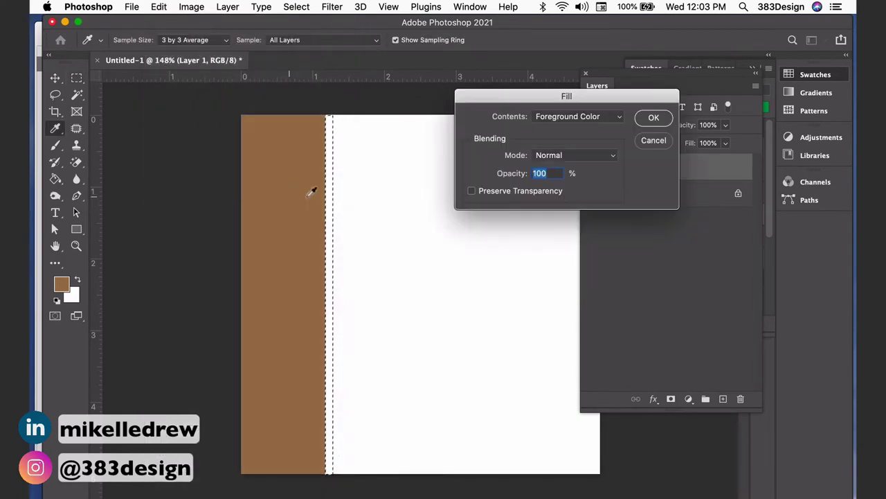
click(586, 123)
click(567, 219)
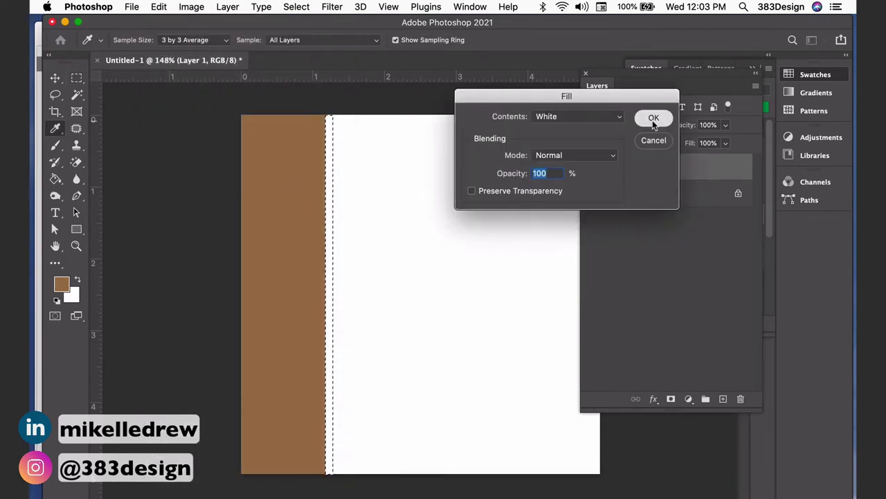
click(653, 119)
click(334, 110)
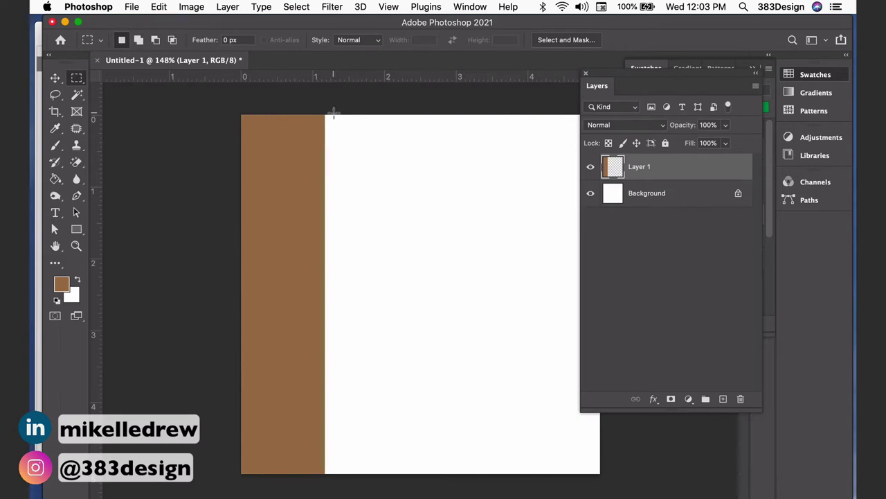
Fill another thin stripe with black, then draw a brown rectangle band in Untitled-2
drag(333, 112, 335, 475)
click(158, 6)
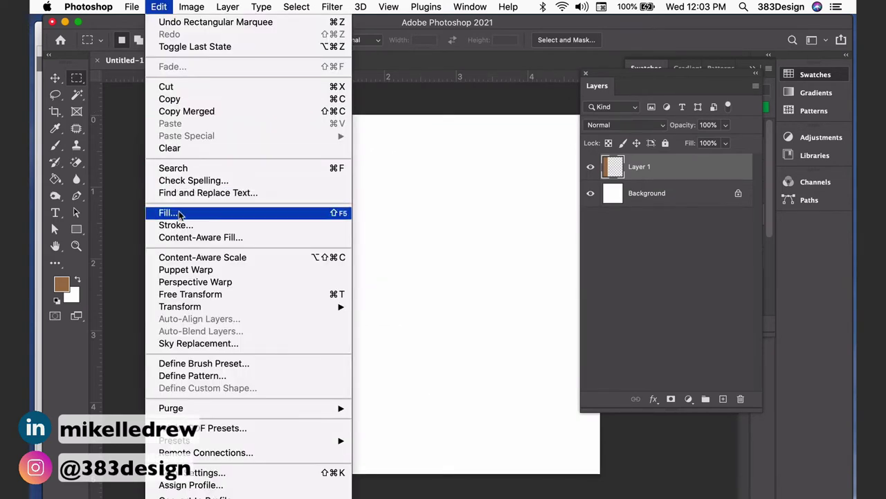
click(178, 213)
click(618, 116)
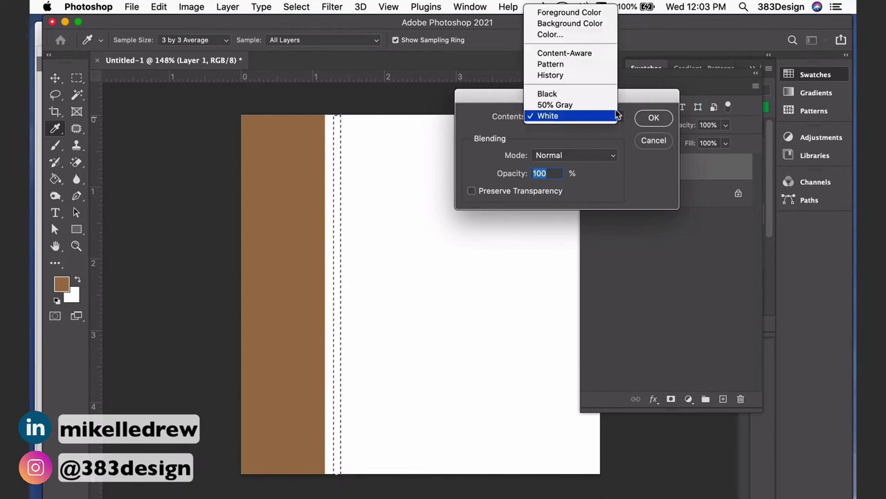
click(547, 94)
click(654, 118)
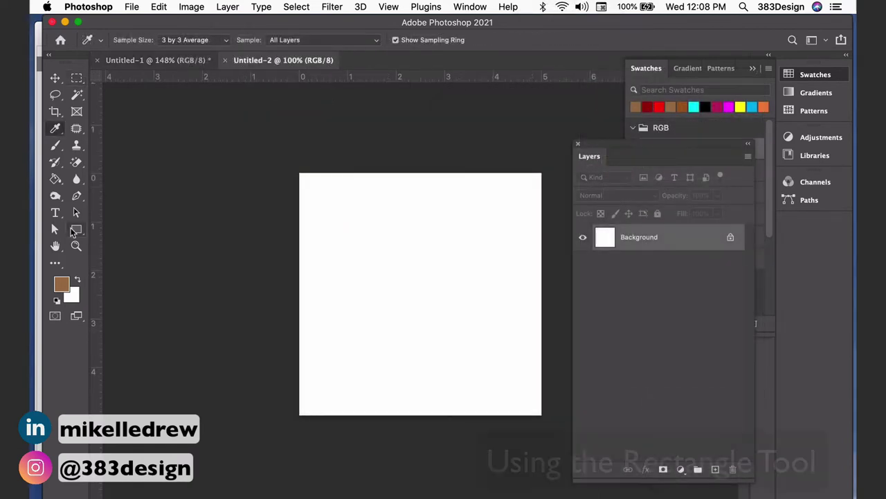
key(u)
drag(300, 173, 364, 416)
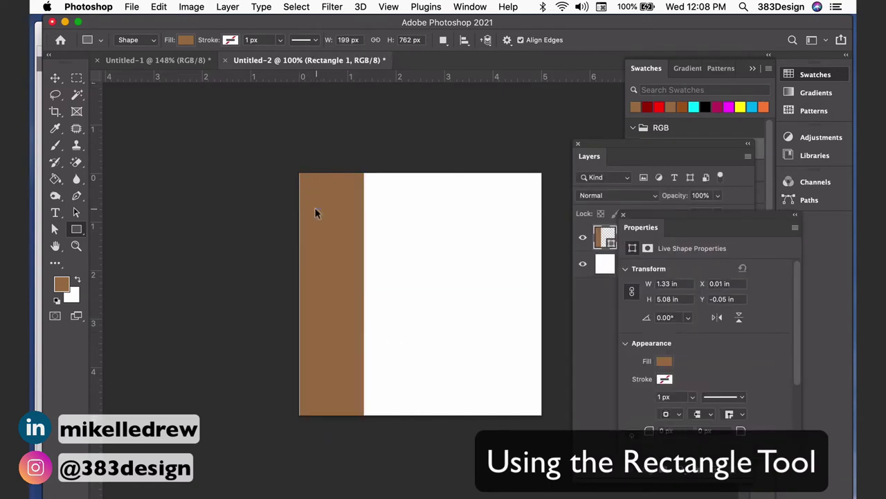
Align the brown band to the canvas edge and shift the red stripe right
key(v)
drag(320, 222, 319, 223)
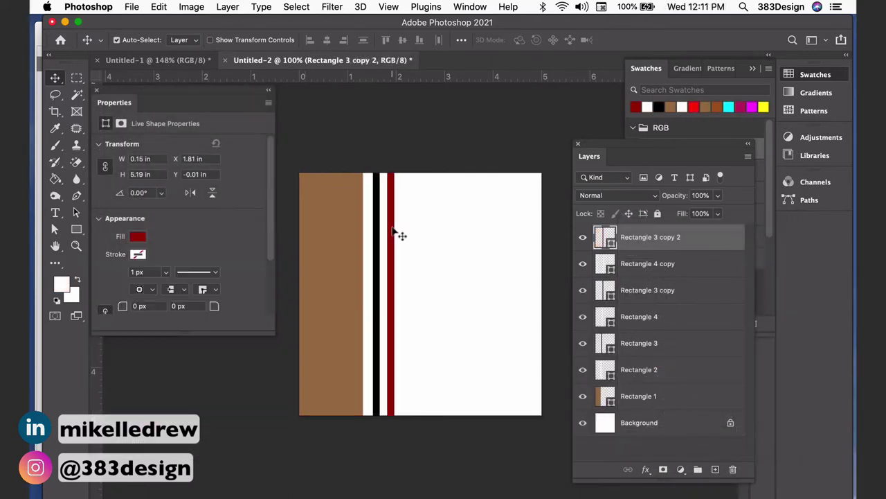
drag(400, 235, 407, 234)
click(442, 153)
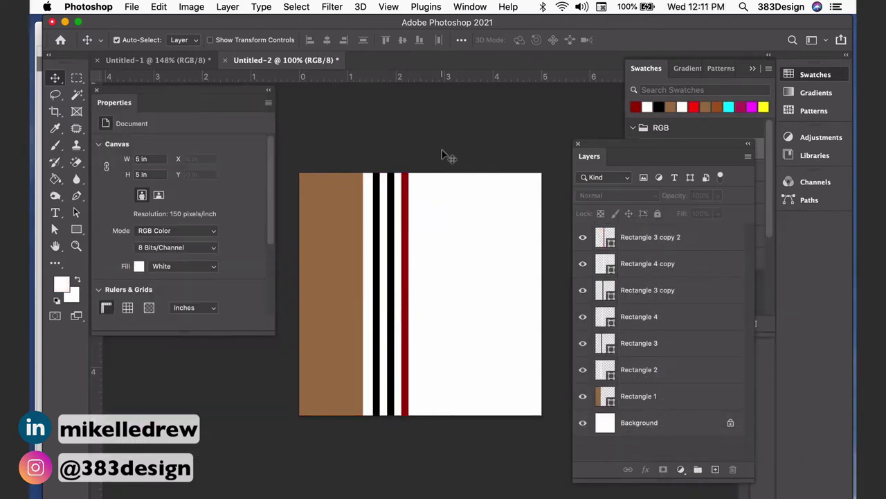
Duplicate the Rectangle 4 copy white stripe and place it above the red stripe
click(399, 333)
drag(693, 265, 715, 468)
drag(405, 288, 413, 287)
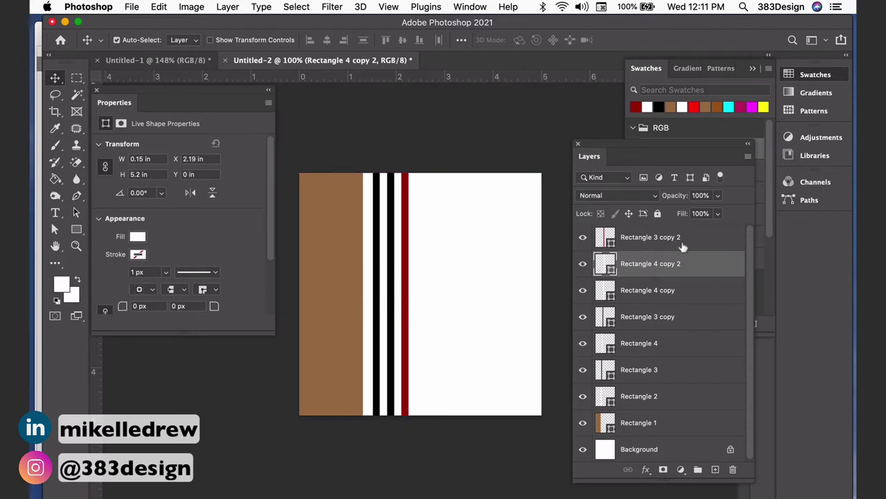
drag(681, 264, 681, 234)
drag(414, 233, 413, 228)
click(393, 336)
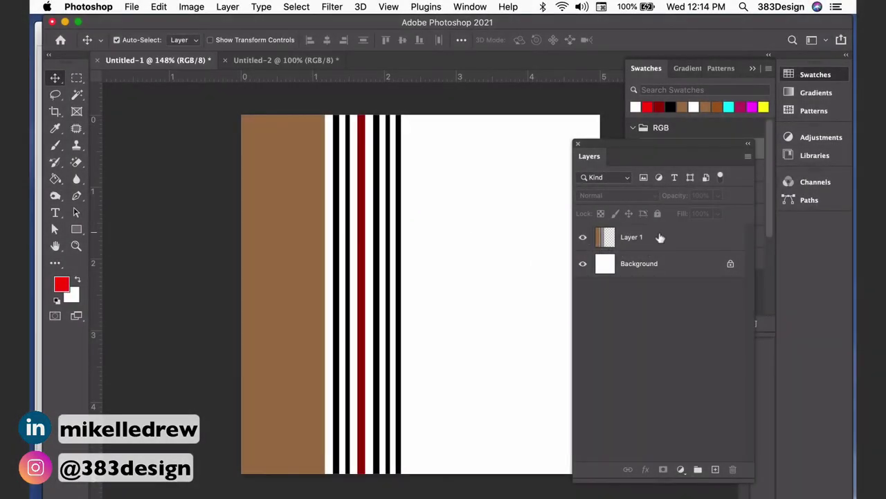
Duplicate Layer 1, rotate the copy 90° clockwise, and move it up across the canvas
drag(663, 236, 716, 470)
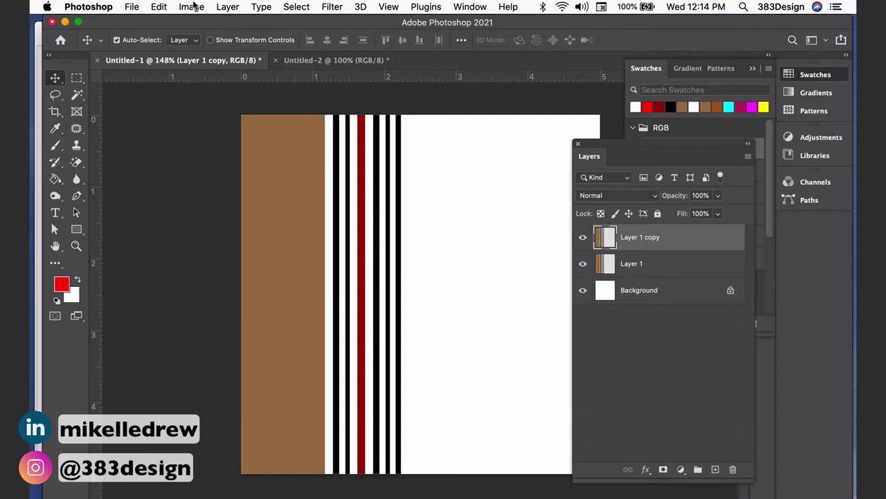
click(193, 6)
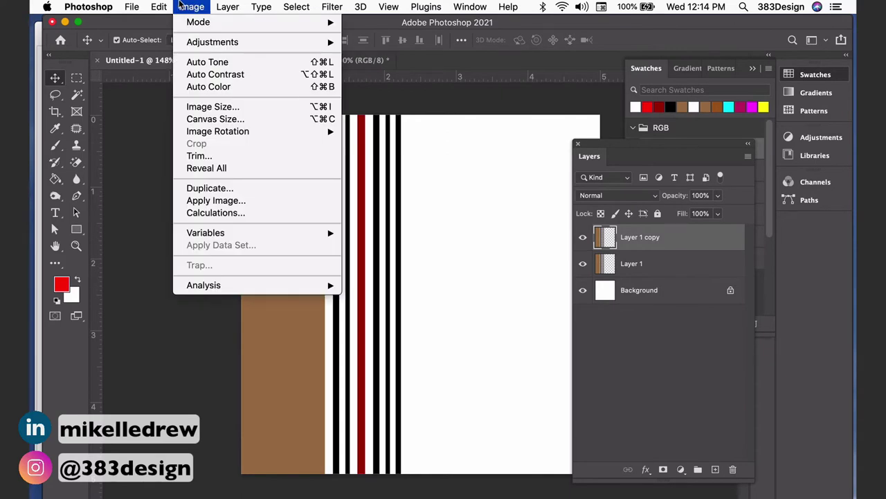
mouse_move(159, 6)
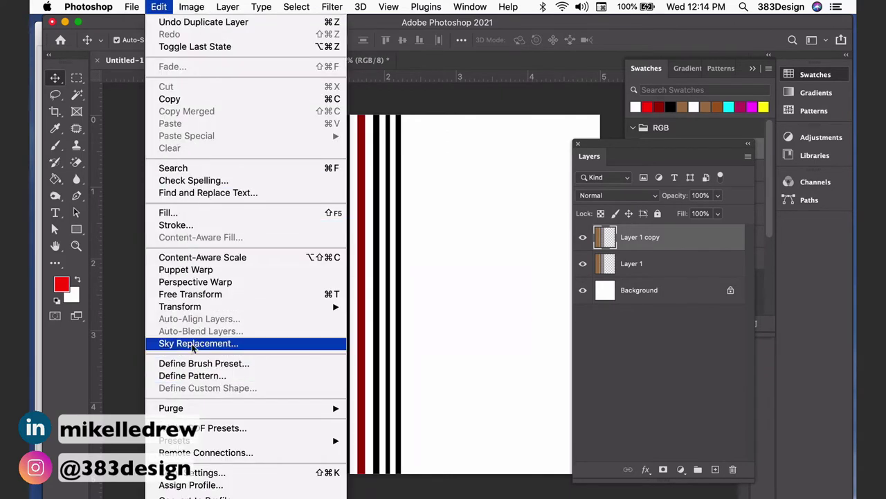
mouse_move(216, 308)
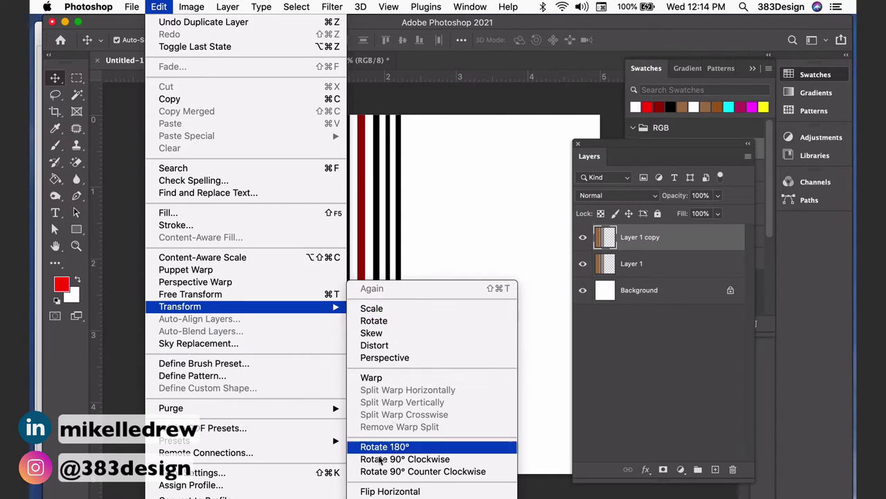
click(385, 459)
drag(339, 291, 442, 180)
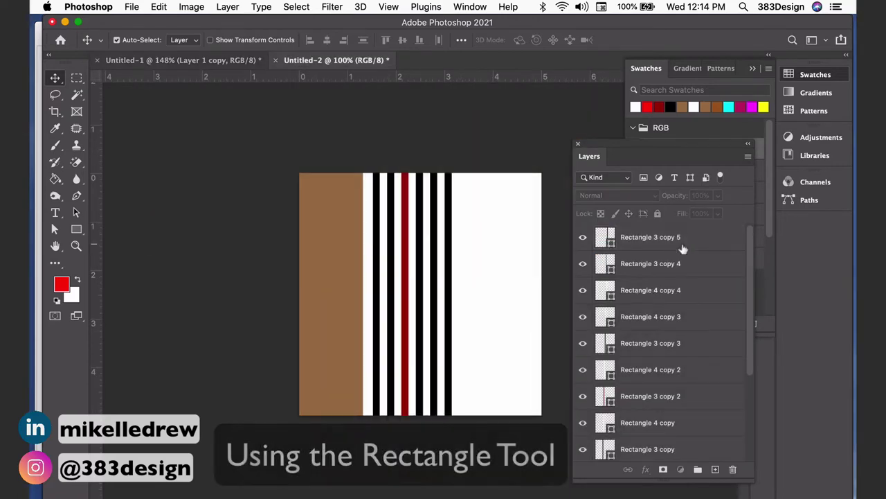
Select every Rectangle layer down from Rectangle 3 copy 5 and convert them into a smart object
click(682, 247)
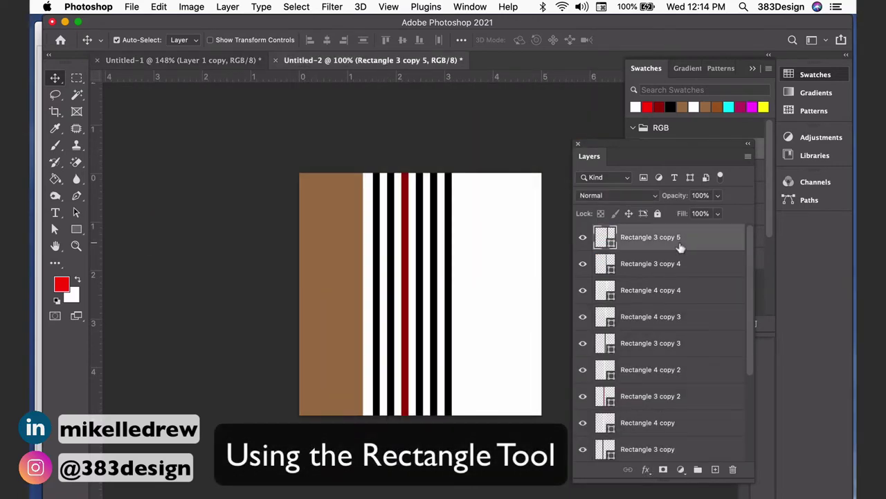
scroll(678, 252, down, 5)
scroll(671, 263, down, 1)
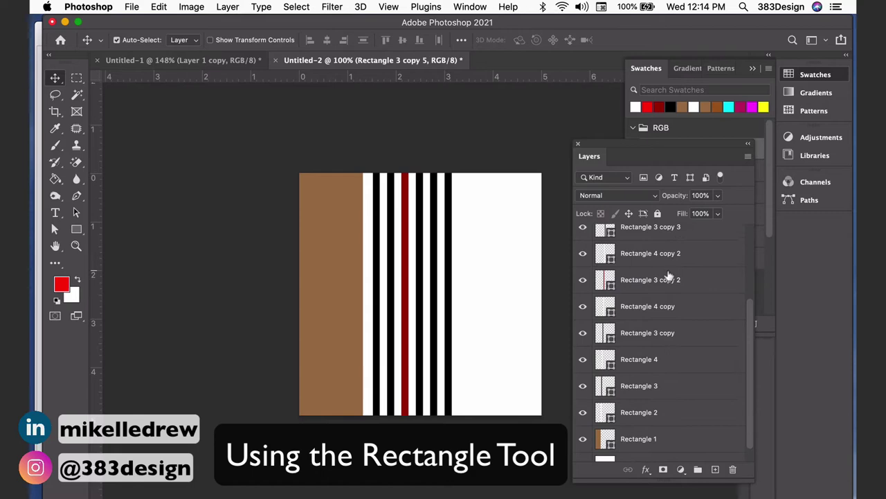
shift+click(666, 448)
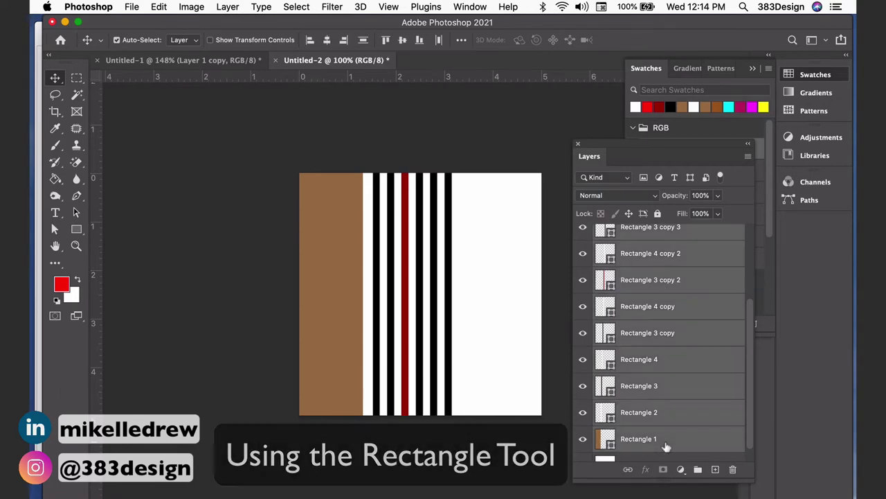
right_click(671, 417)
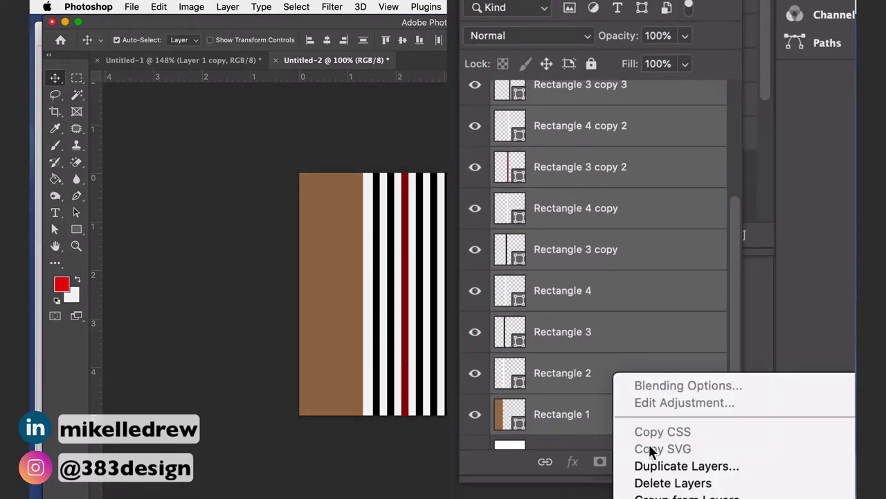
scroll(653, 452, down, 10)
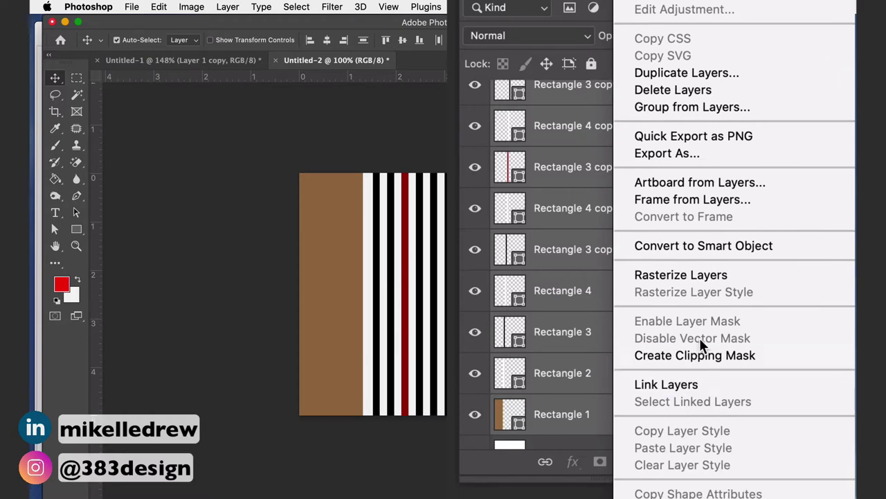
click(694, 245)
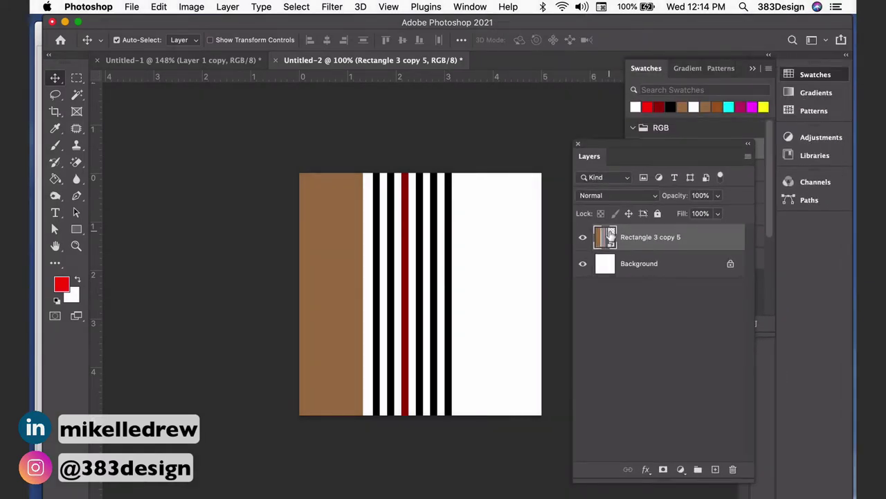
Make a New Smart Object via Copy, open its contents, and rotate them 90° clockwise
right_click(608, 237)
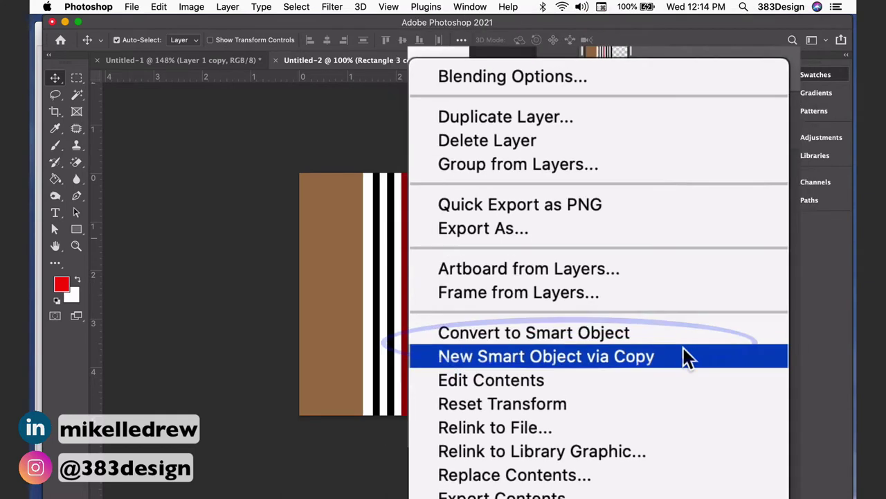
click(640, 377)
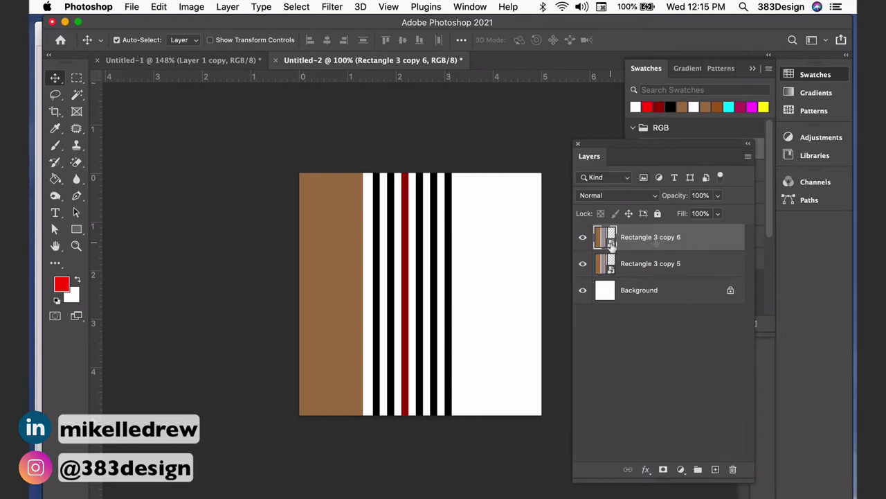
double_click(608, 241)
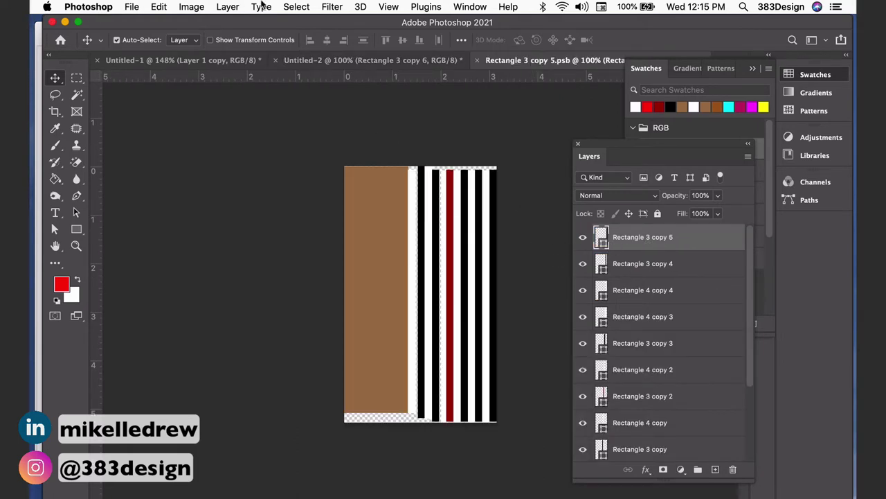
click(194, 7)
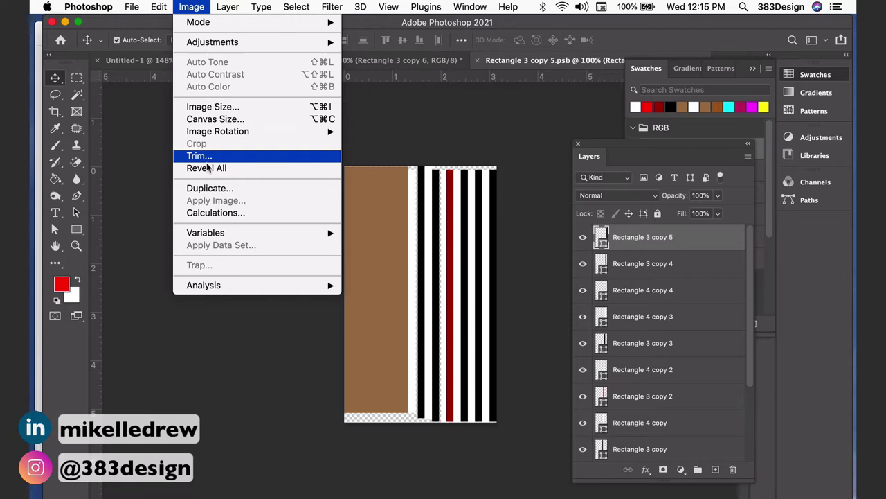
mouse_move(232, 132)
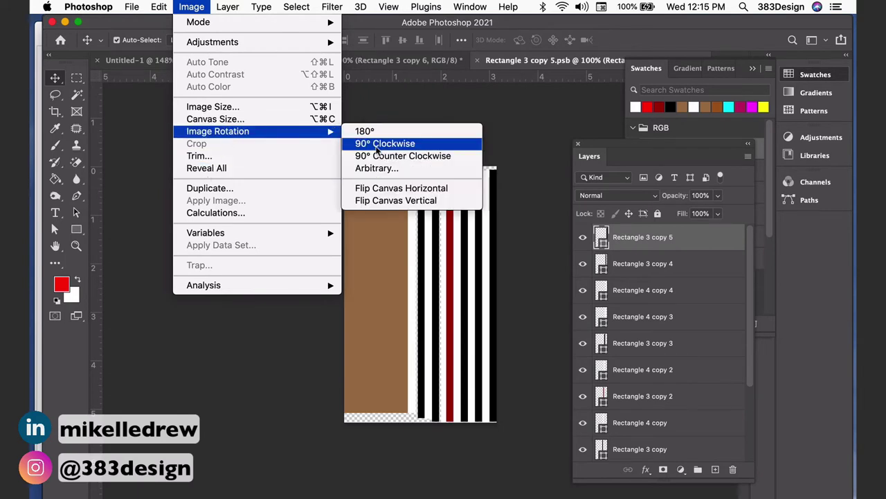
click(380, 143)
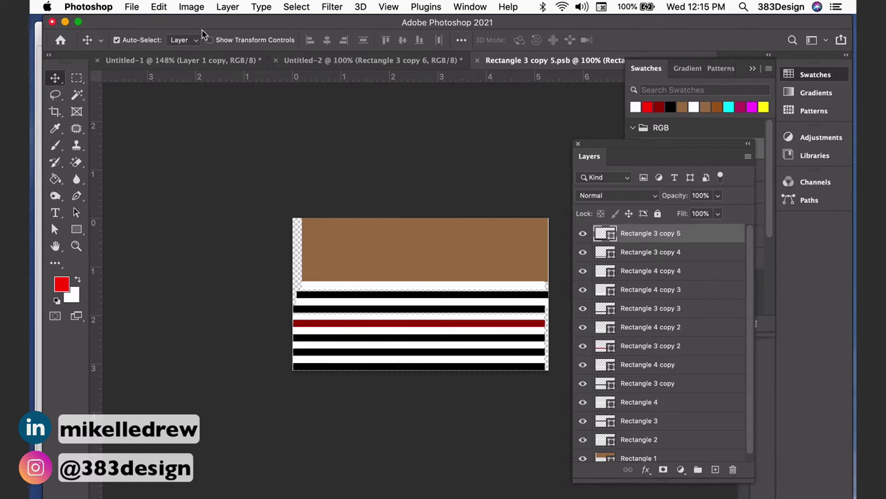
click(132, 6)
click(401, 75)
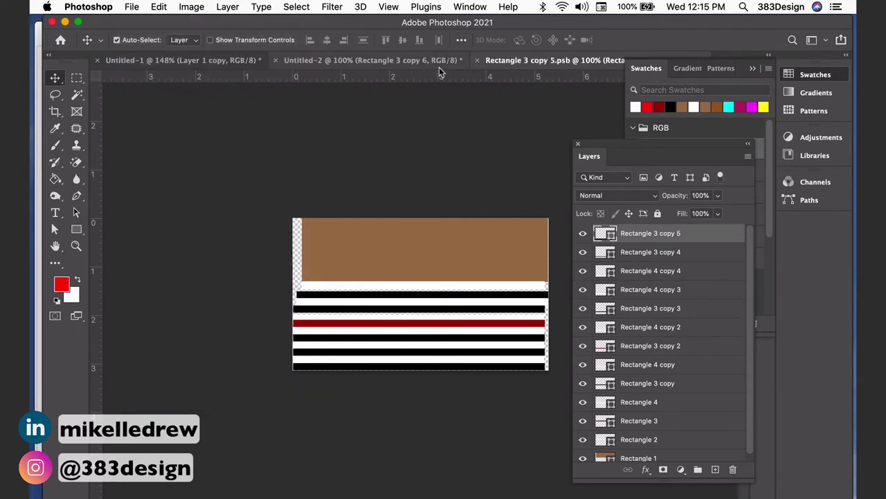
Close the .psb contents and enter 4 × 4 pixels for a new transparent 150 ppi document
click(131, 6)
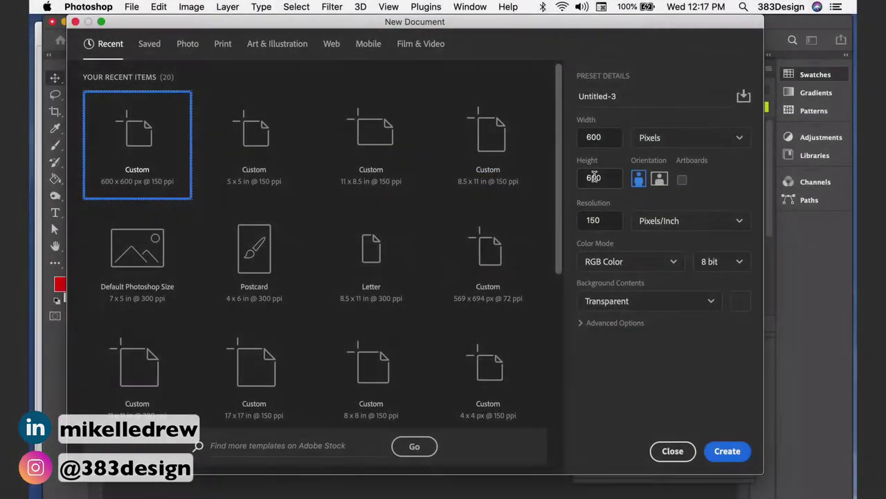
double_click(651, 138)
text(4)
key(Tab)
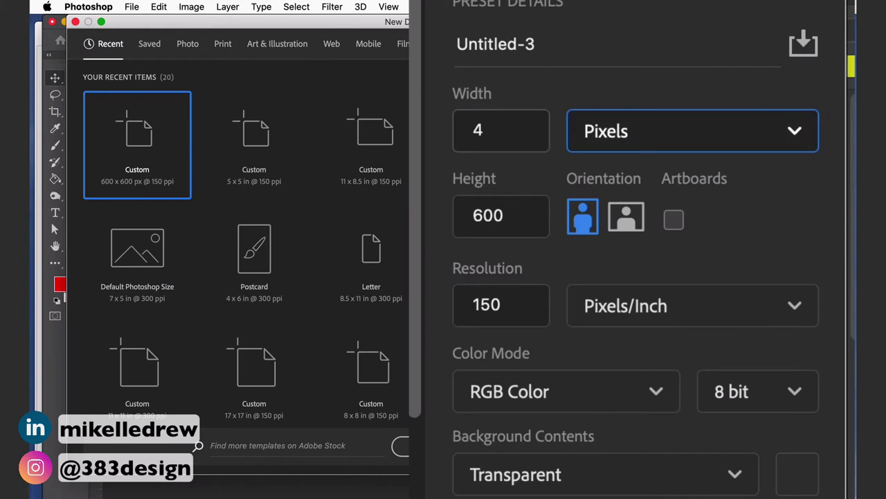
key(Tab)
text(4)
key(Tab)
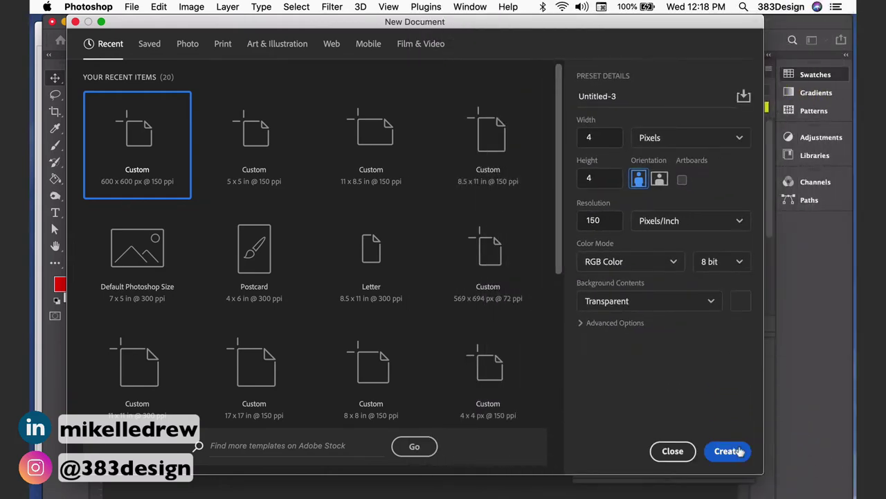
Create the 4 × 4 px document, show the grid, and open Guides, Grid & Slices preferences
click(739, 451)
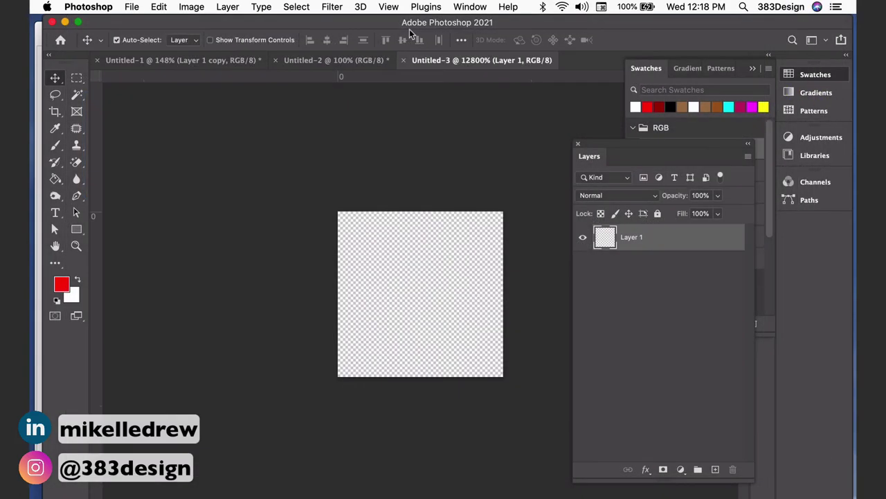
click(389, 7)
mouse_move(490, 278)
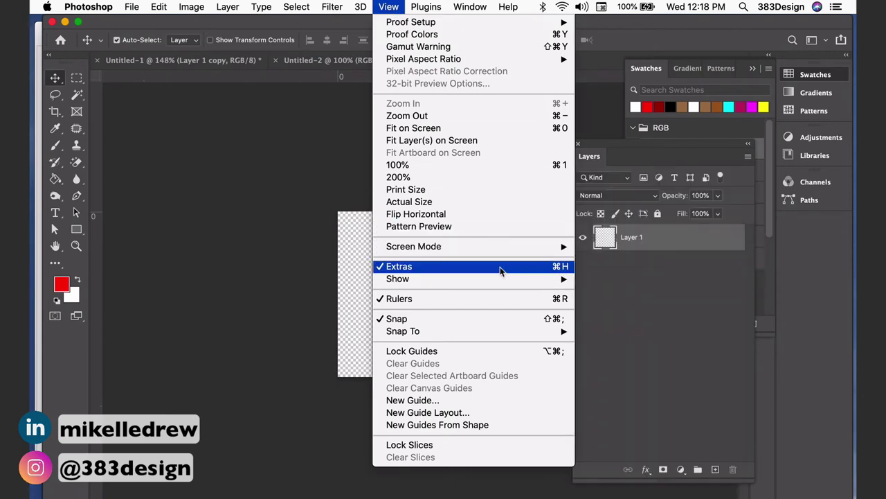
click(609, 219)
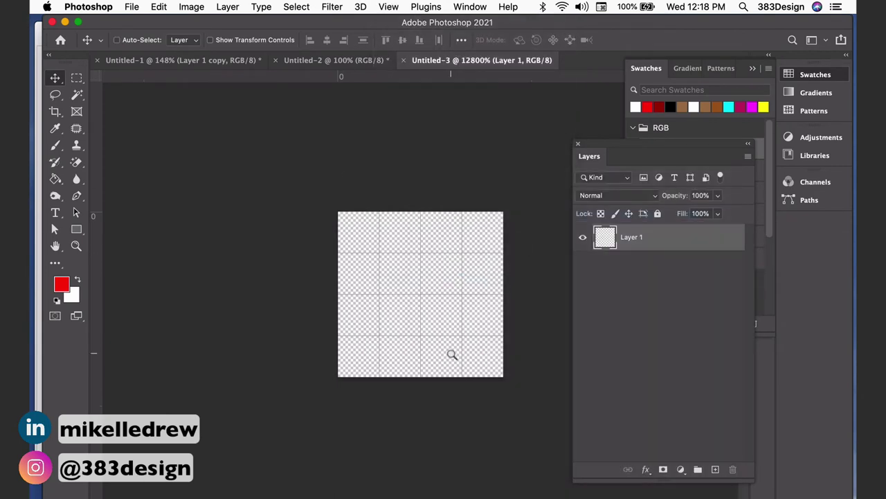
click(88, 6)
mouse_move(97, 46)
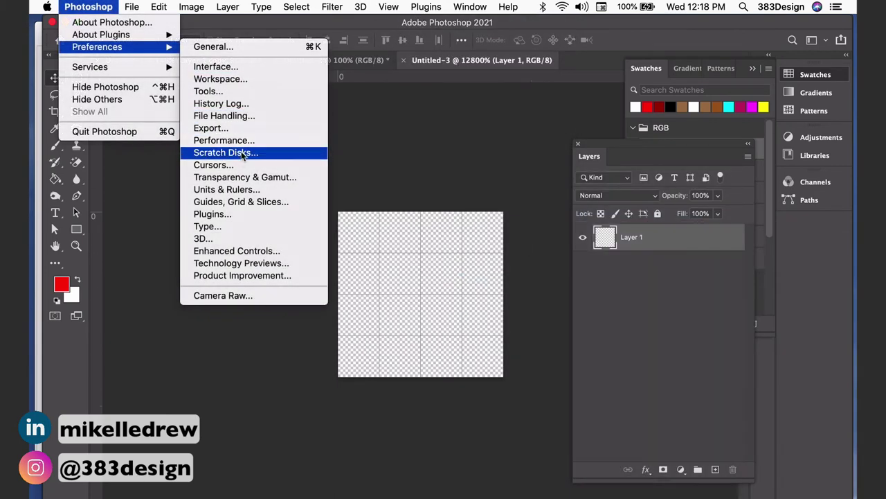
click(241, 202)
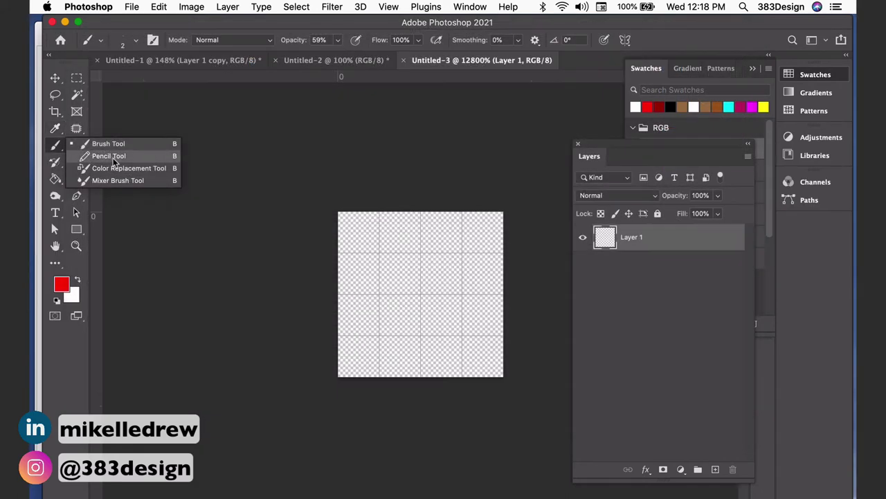
Set the pencil size to 1 px and the foreground colour to black
click(137, 41)
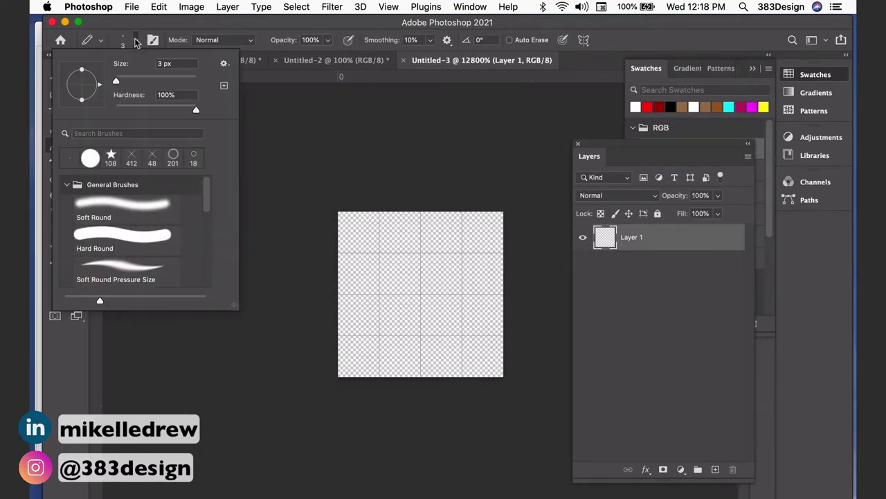
drag(116, 81, 113, 81)
click(256, 83)
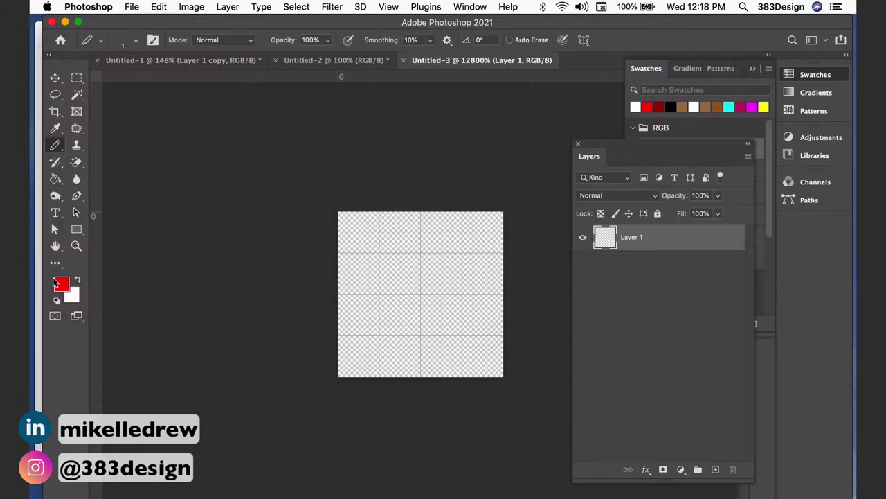
click(60, 285)
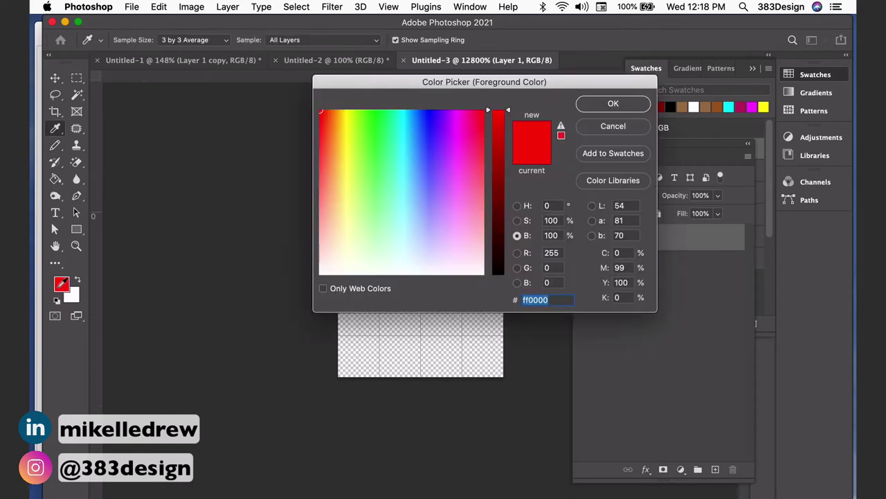
click(500, 272)
Paint a stepped black diagonal of pixels across the 4 × 4 tile
click(614, 104)
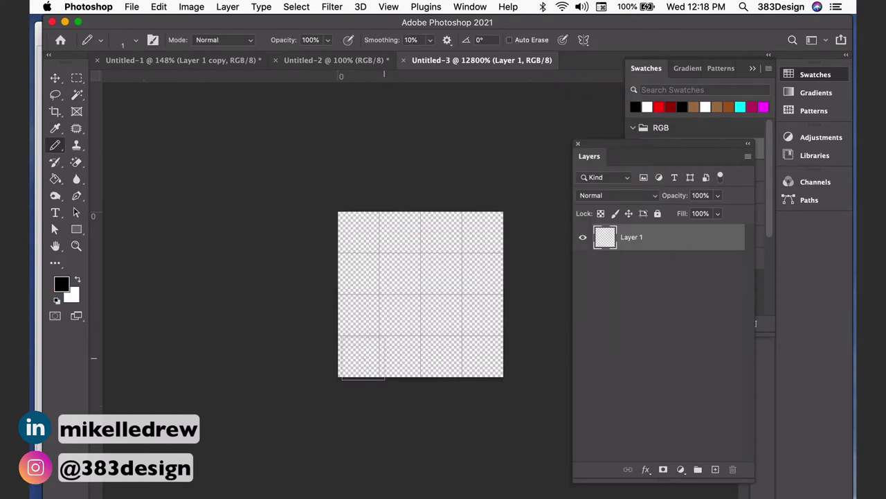
click(358, 356)
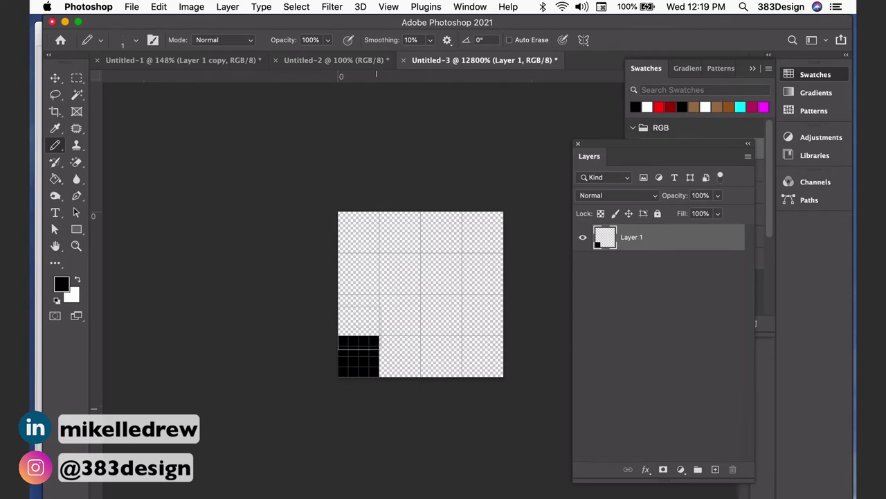
click(359, 315)
click(401, 315)
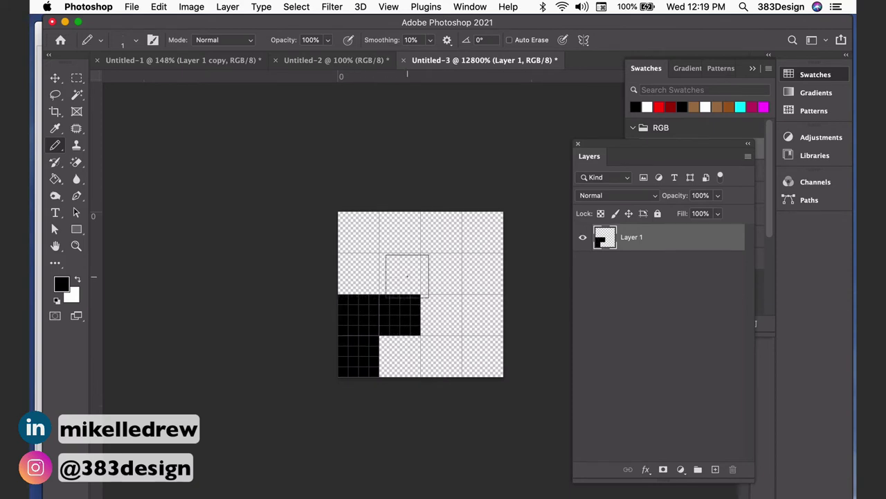
click(400, 273)
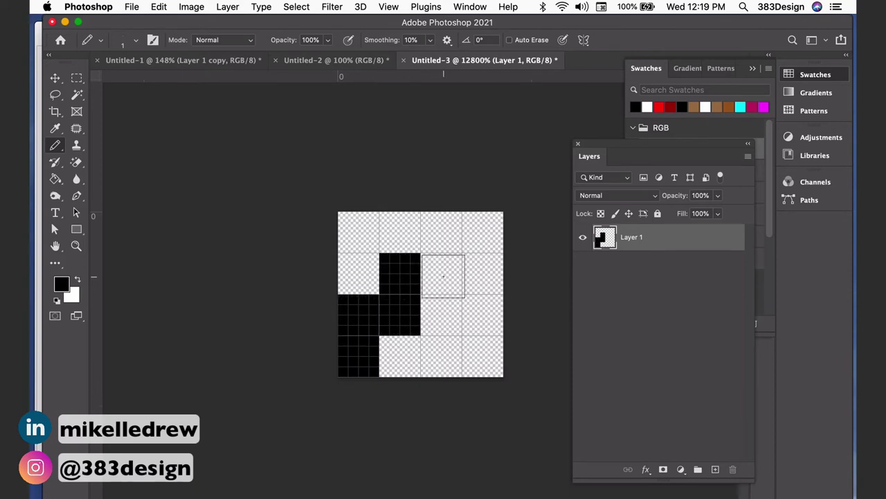
click(442, 273)
click(444, 231)
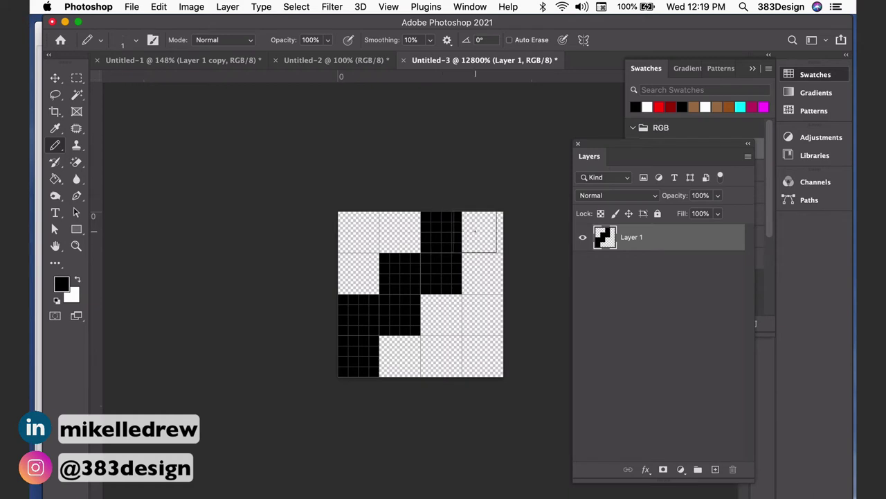
click(484, 232)
click(485, 359)
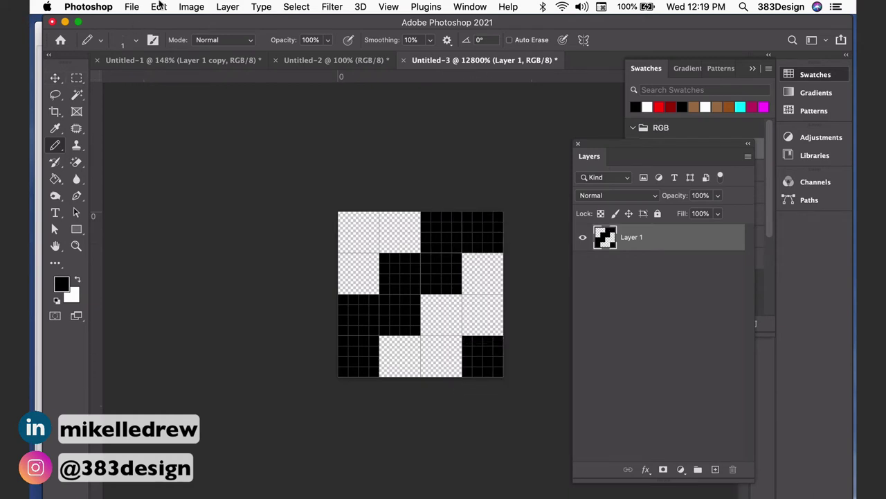
Define the tile as a pattern named Twill Weave
click(158, 6)
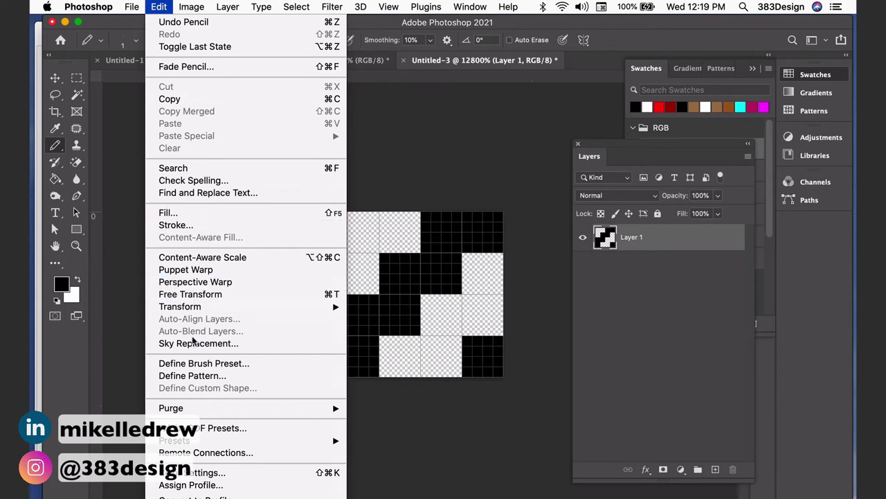
click(205, 375)
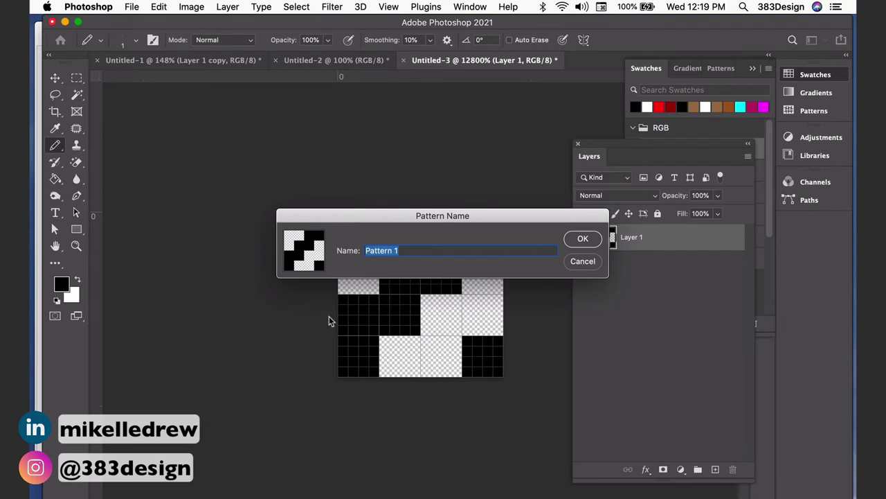
text(Ti)
key(Return)
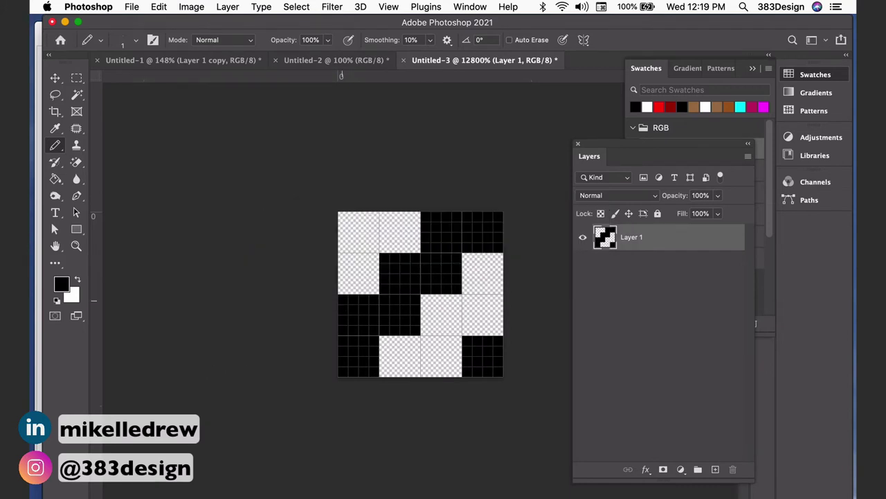
Close Untitled-3 without saving and rasterize the Rectangle 3 copy 6 layer
click(403, 60)
click(398, 195)
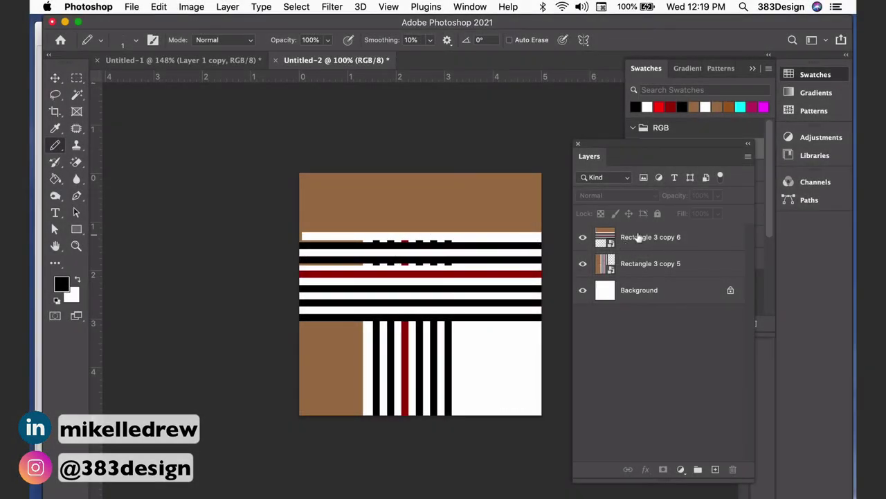
right_click(713, 241)
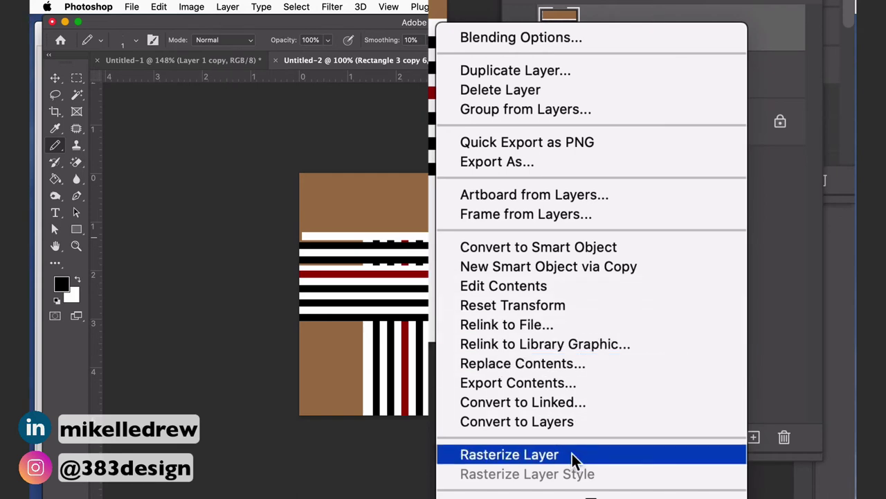
click(572, 457)
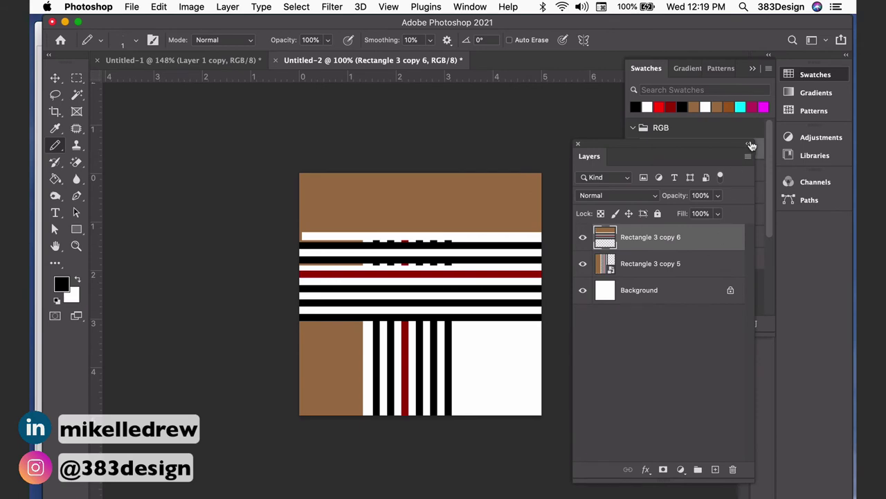
click(749, 156)
click(750, 160)
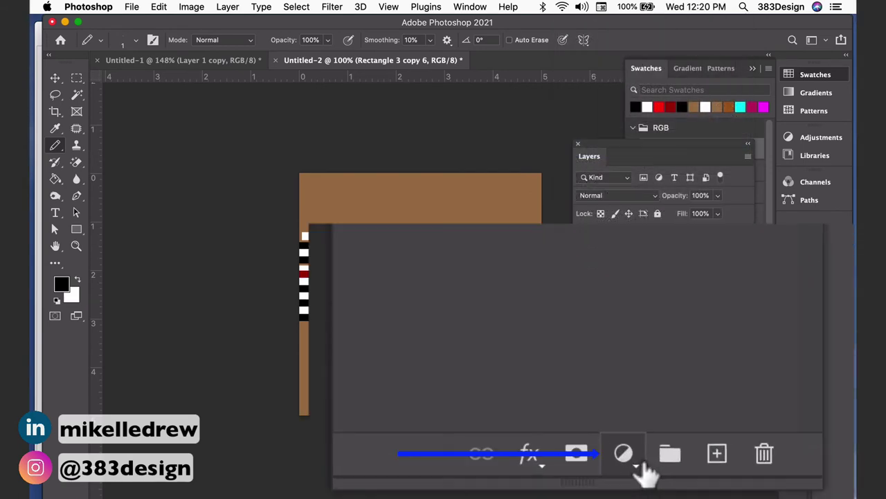
Add a Pattern Fill 1 layer over the plaid using the new Twill Weave pattern
click(682, 470)
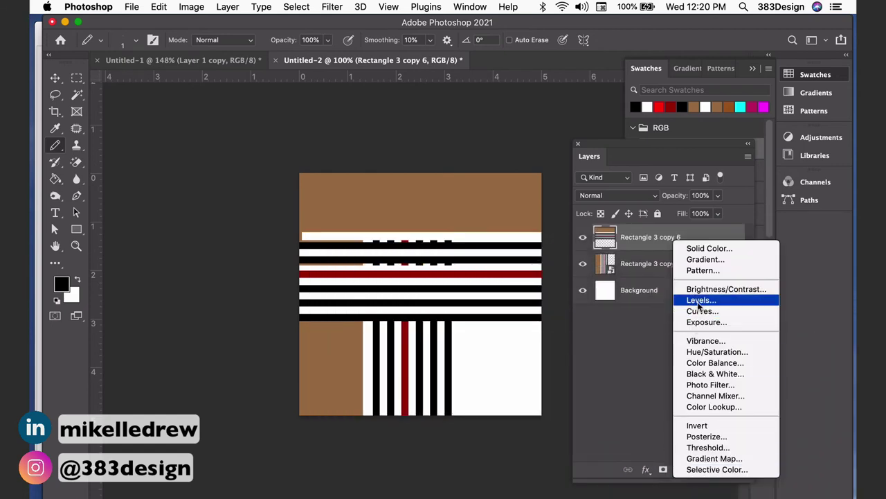
click(704, 270)
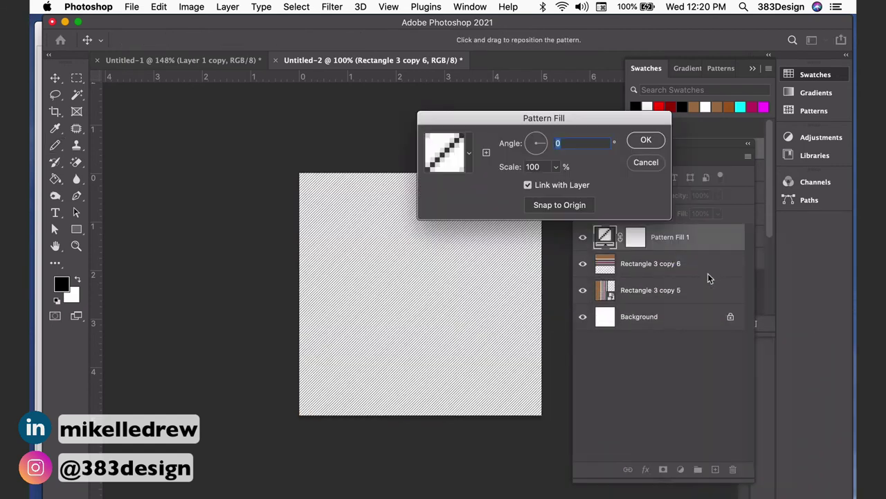
click(473, 156)
click(402, 254)
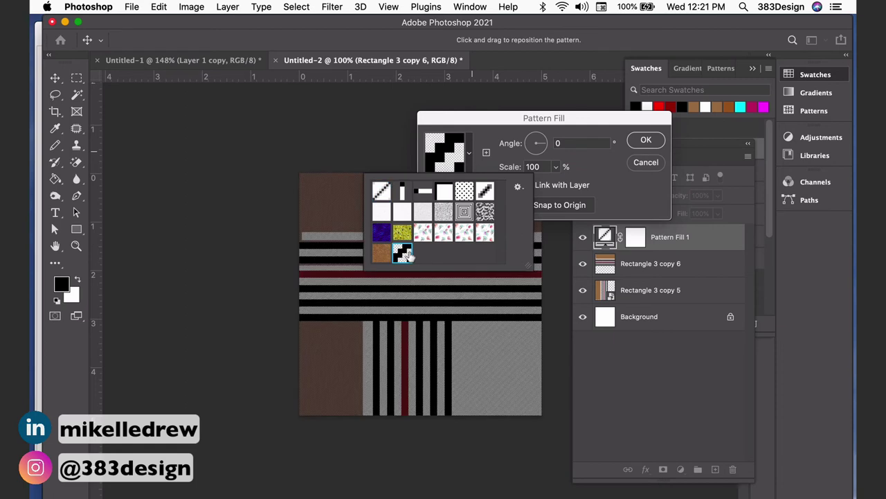
click(645, 143)
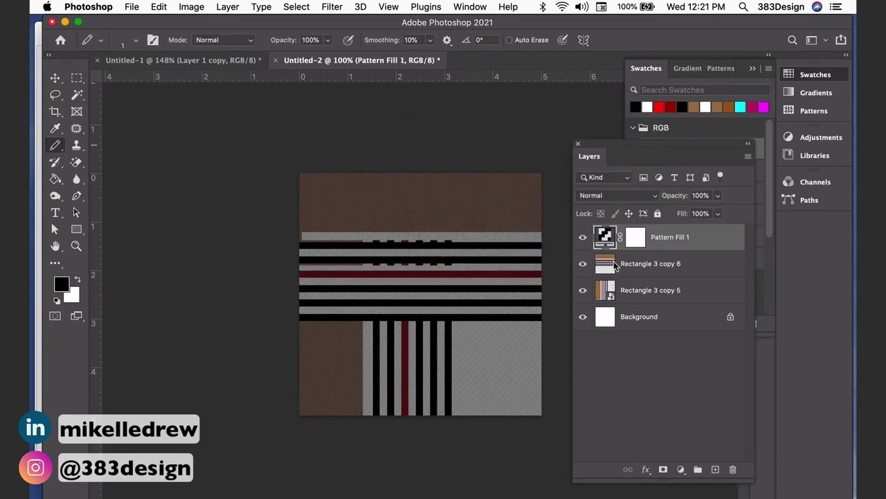
Rasterize Pattern Fill 1, hide it, and select the Rectangle 3 copy 6 stripe layer
right_click(683, 243)
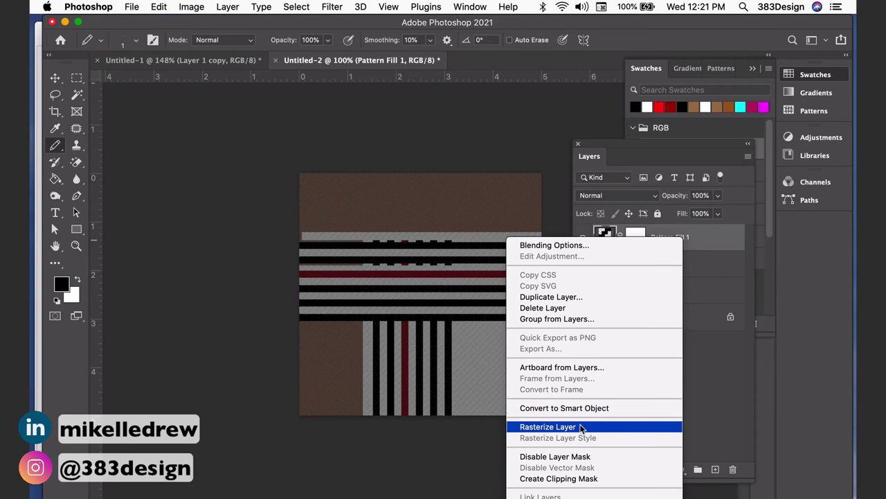
click(581, 427)
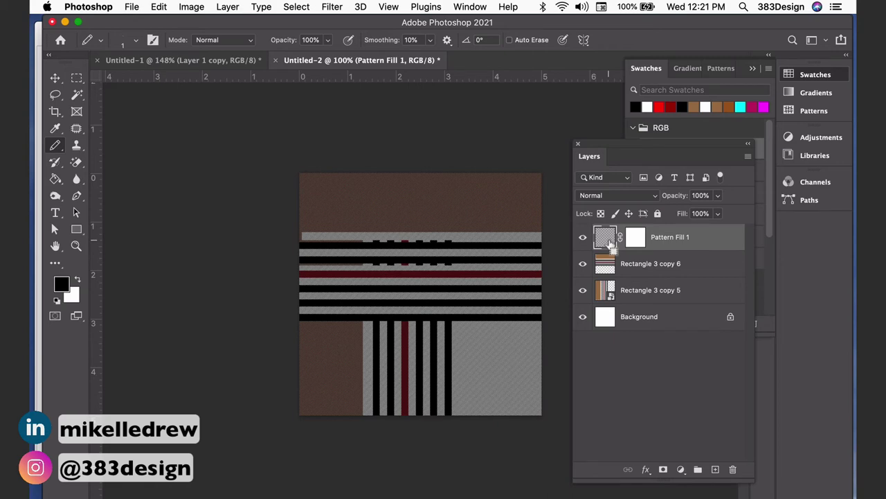
click(606, 239)
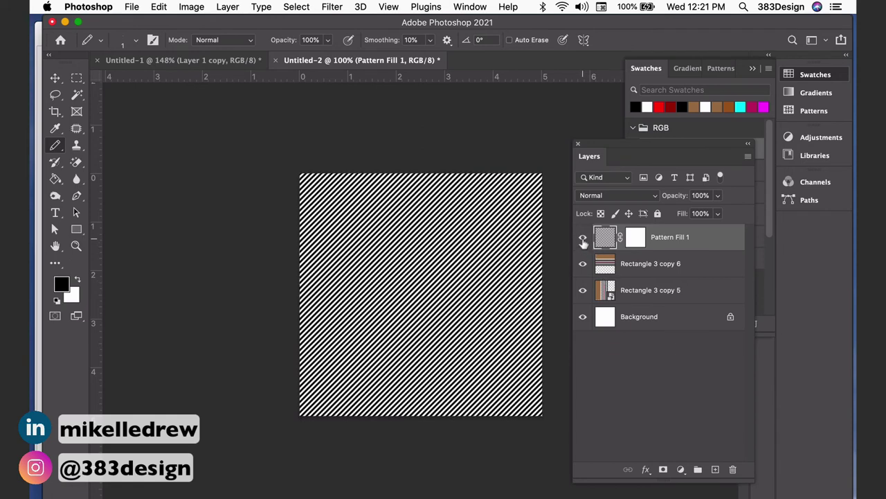
click(583, 237)
click(612, 268)
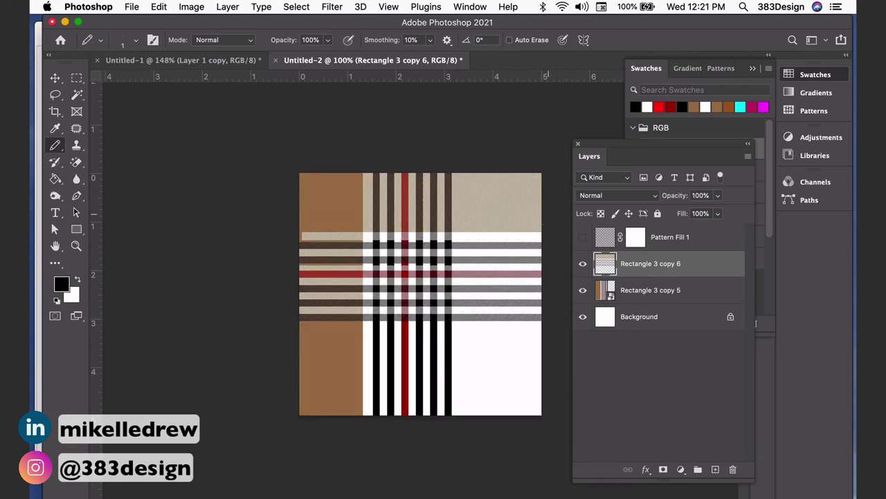
At 200% zoom, set Layer 1 copy to Multiply at 54% opacity
click(426, 342)
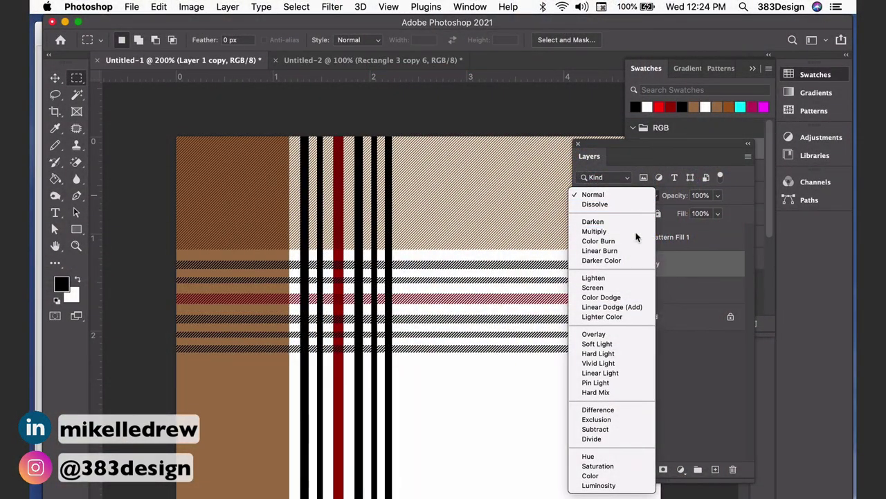
click(636, 235)
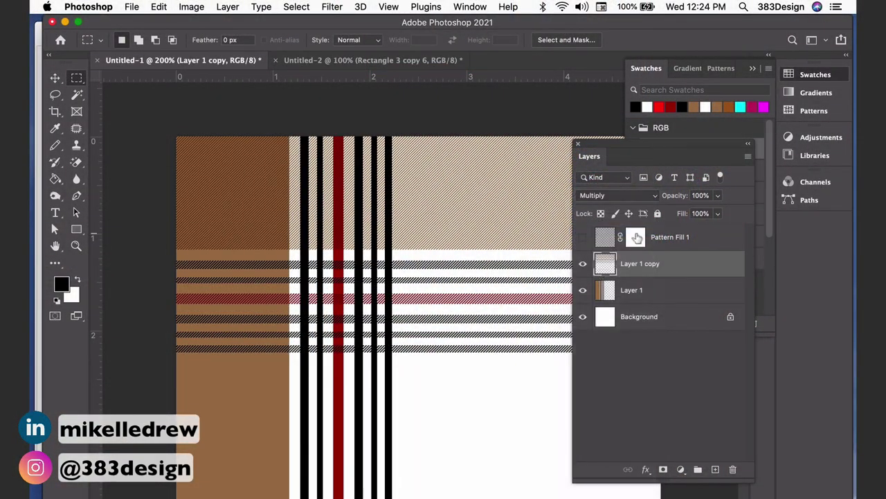
click(718, 197)
drag(706, 216, 694, 217)
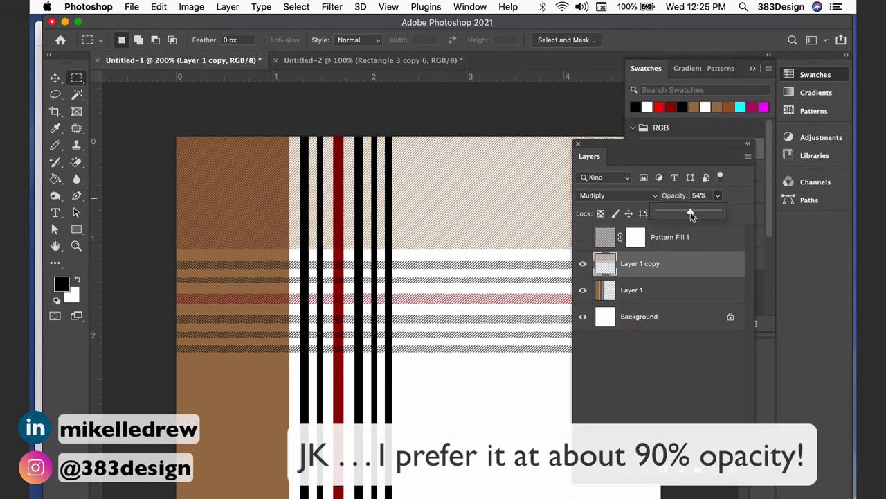